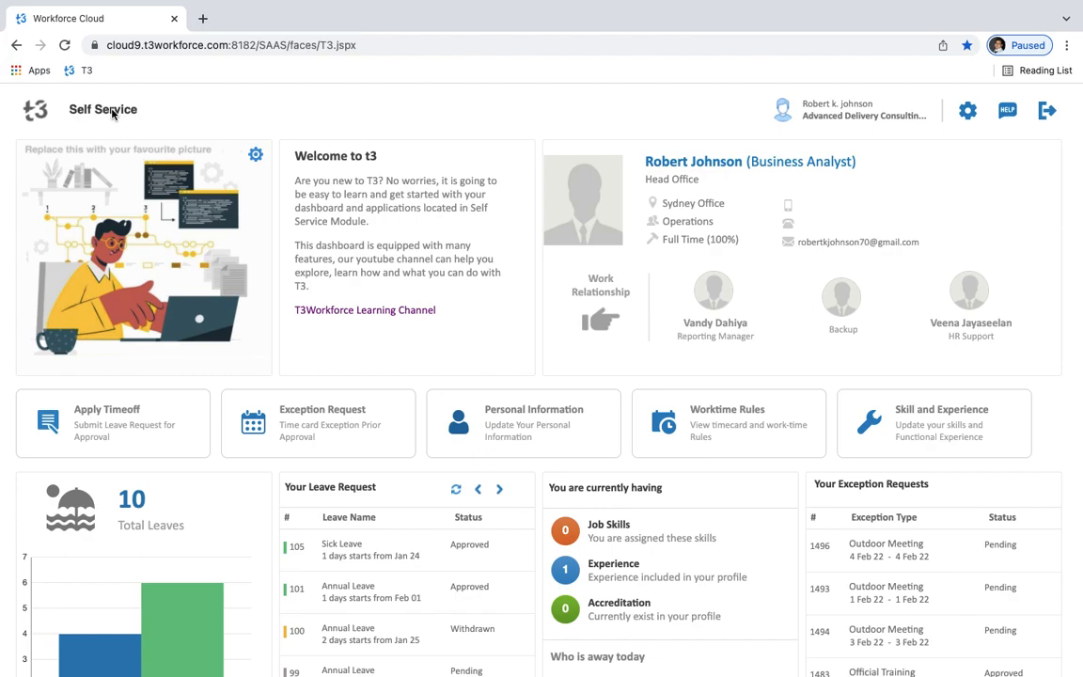
Step: Open My Timesheets from the Self Service area
left_click(113, 114)
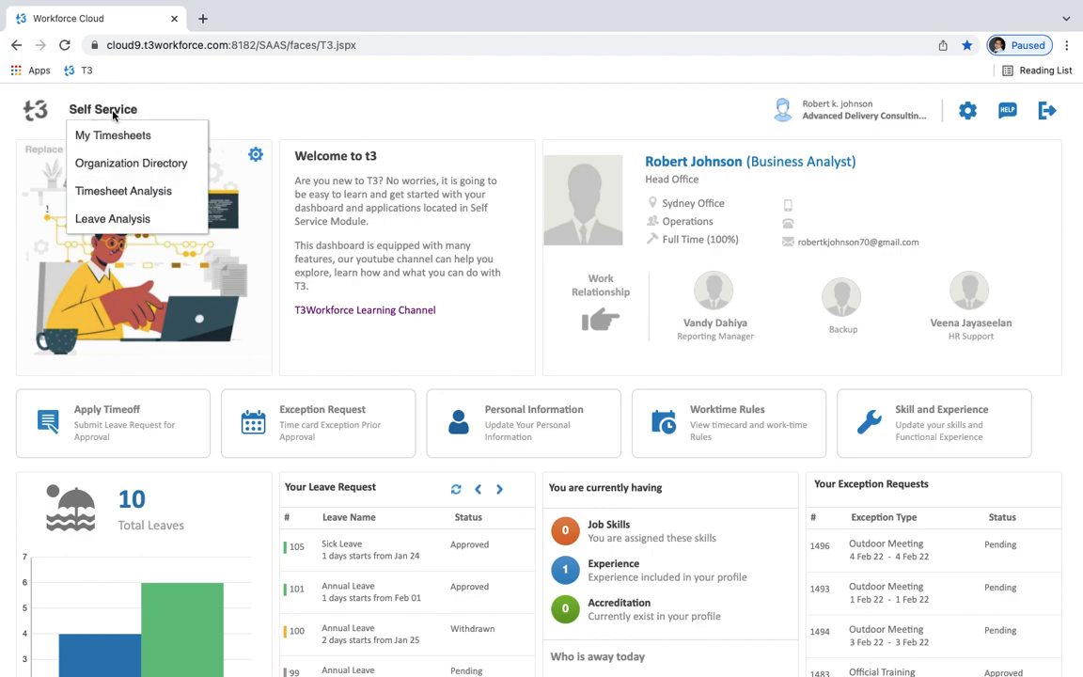
left_click(123, 136)
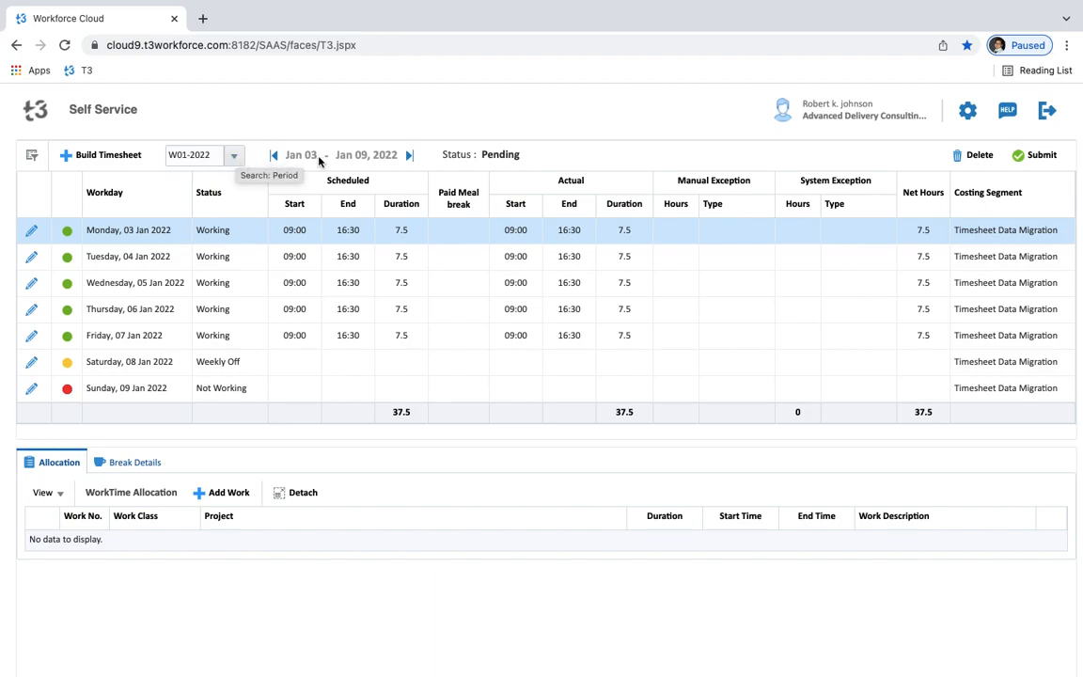
Step: Look through the existing timesheet periods and display the W05-2022 timesheet for Jan 31 to Feb 06, 2022
left_click(233, 156)
left_click(185, 213)
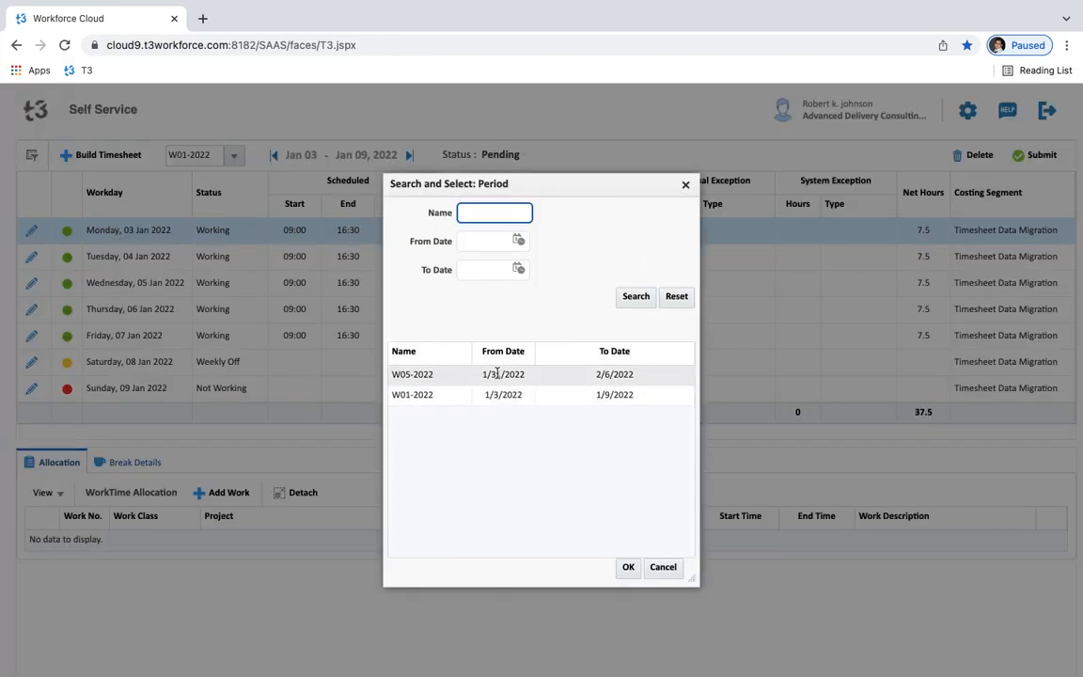
left_click(683, 186)
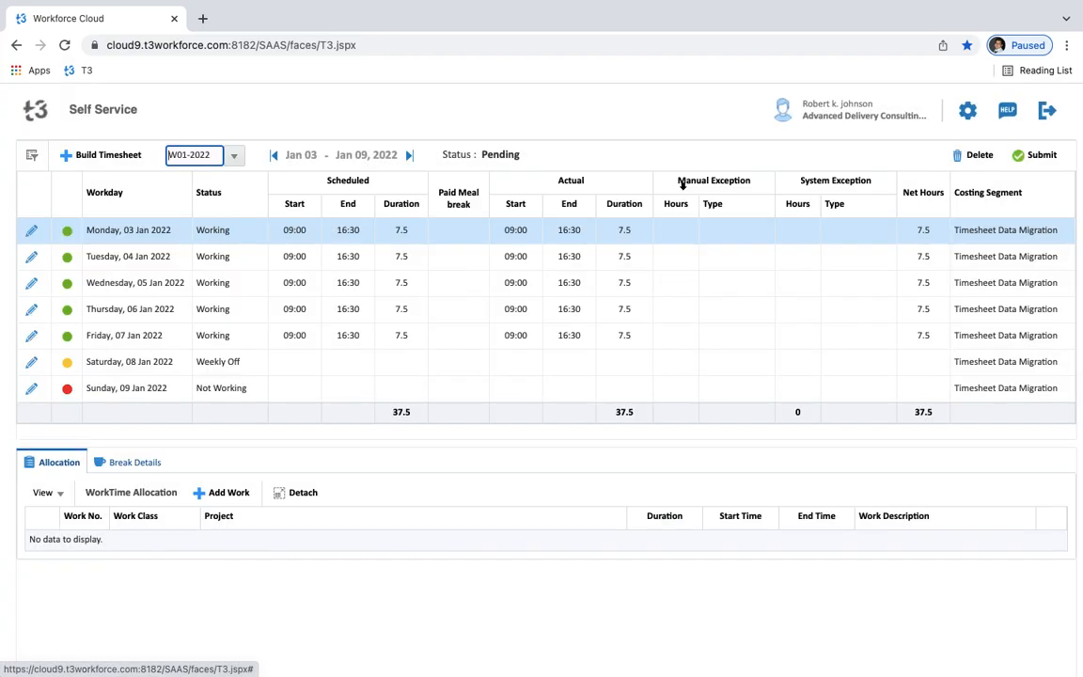
left_click(273, 156)
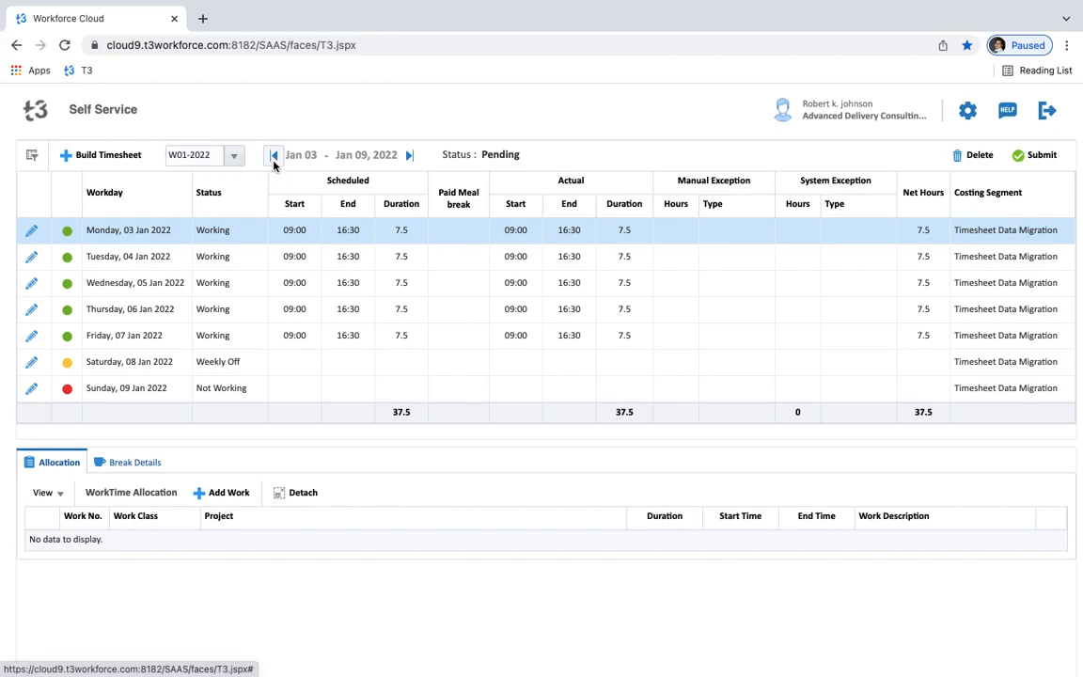
left_click(410, 155)
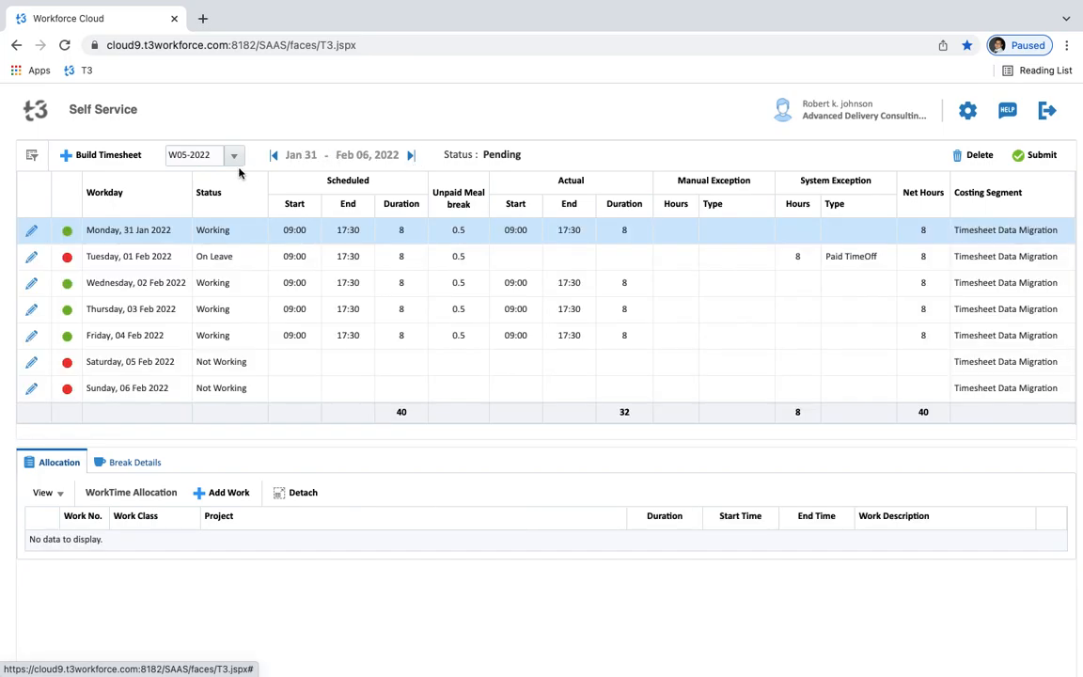
Step: Build a new timesheet for period W04-2022
left_click(101, 156)
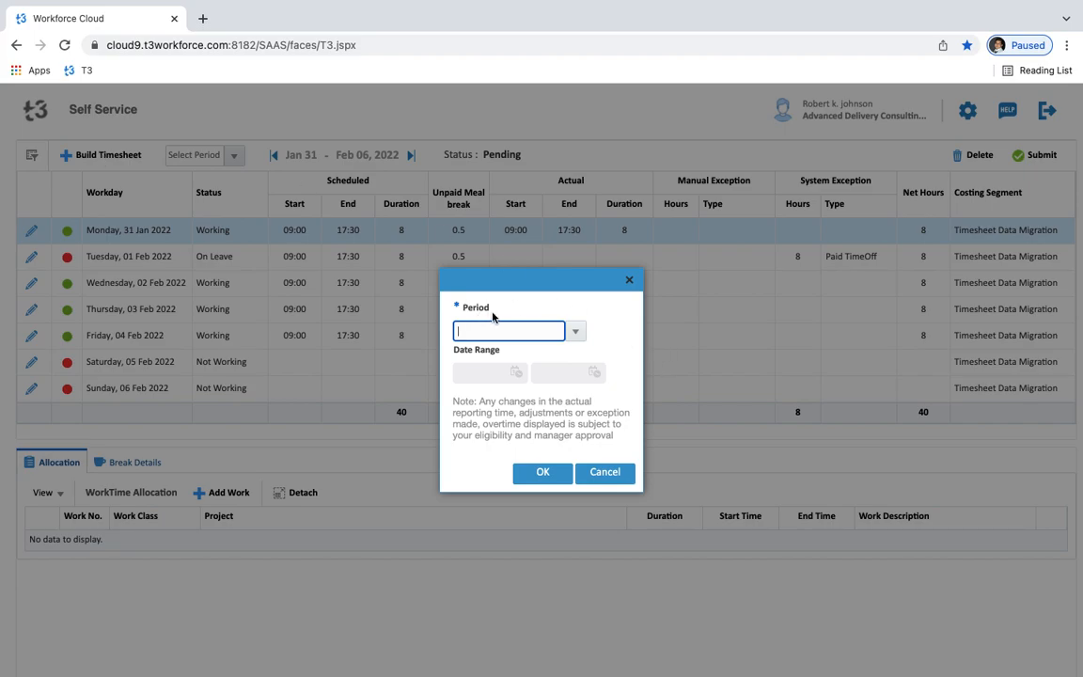
left_click(574, 331)
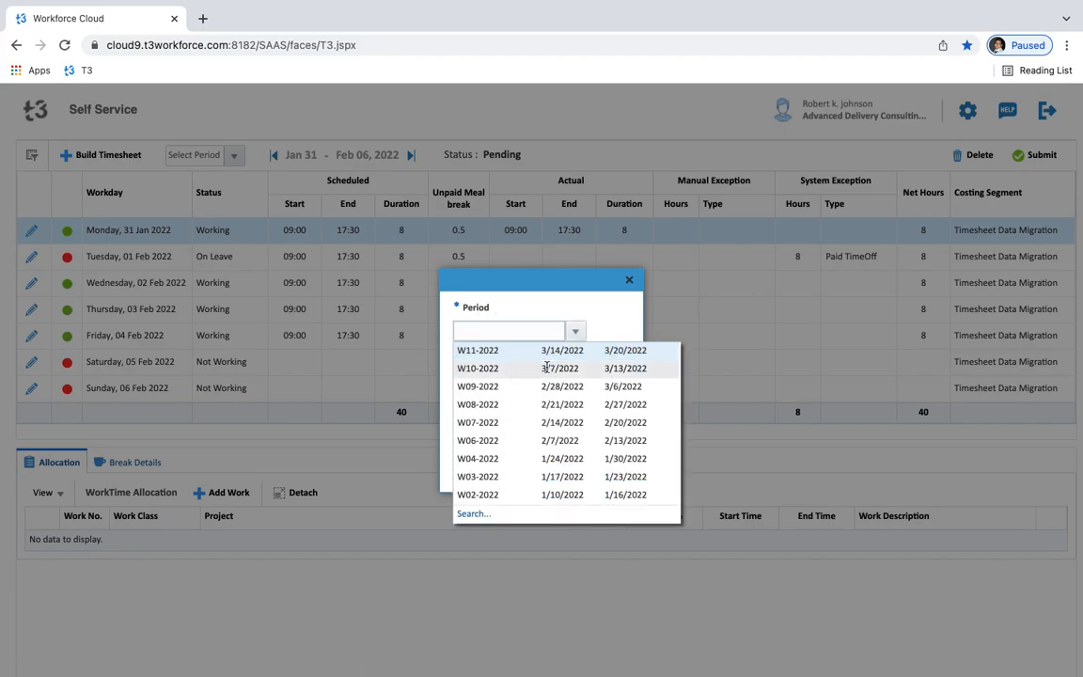
left_click(520, 457)
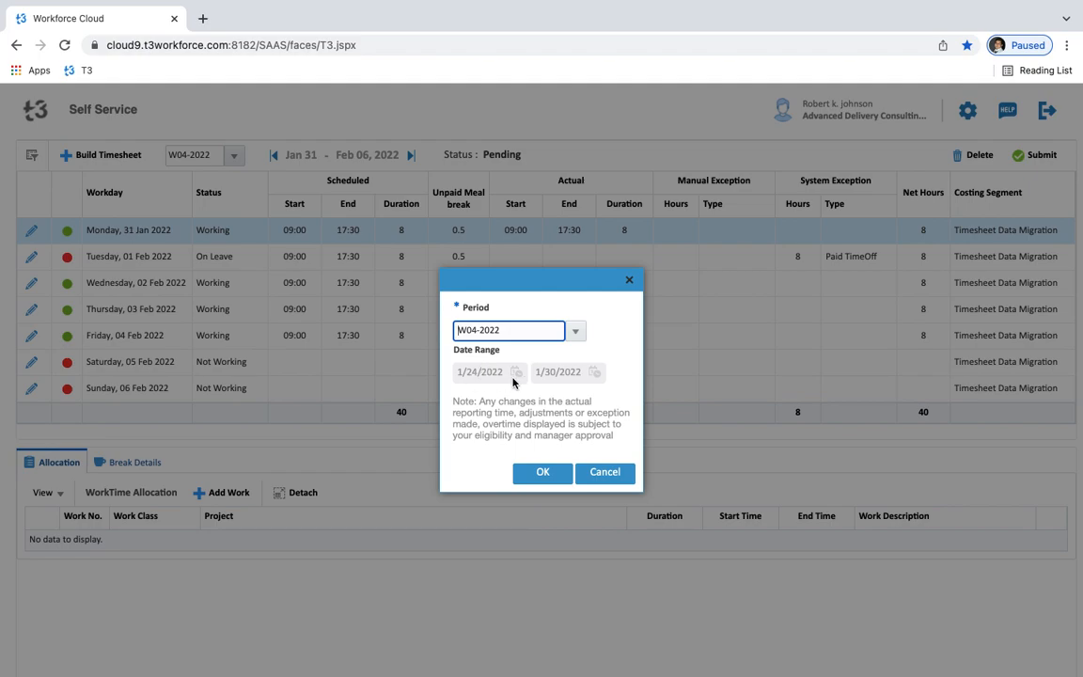
left_click(550, 474)
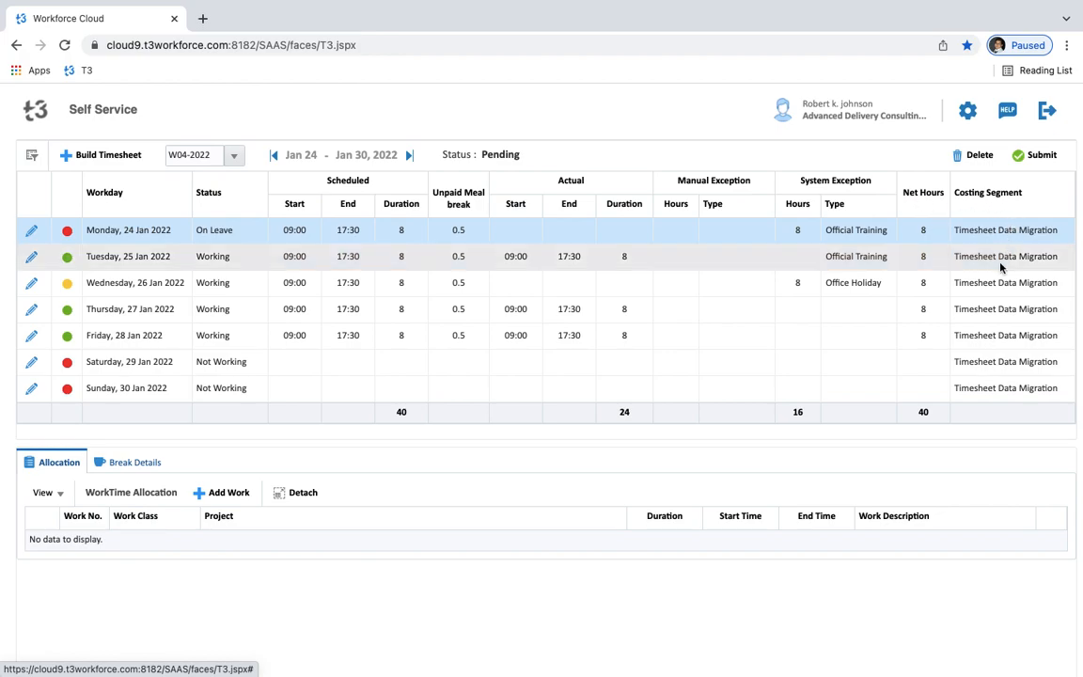
Step: Add a work allocation for Friday, 28 Jan 2022, with Regular duty, work class Job Related and project ADC Internal Project
left_click(995, 335)
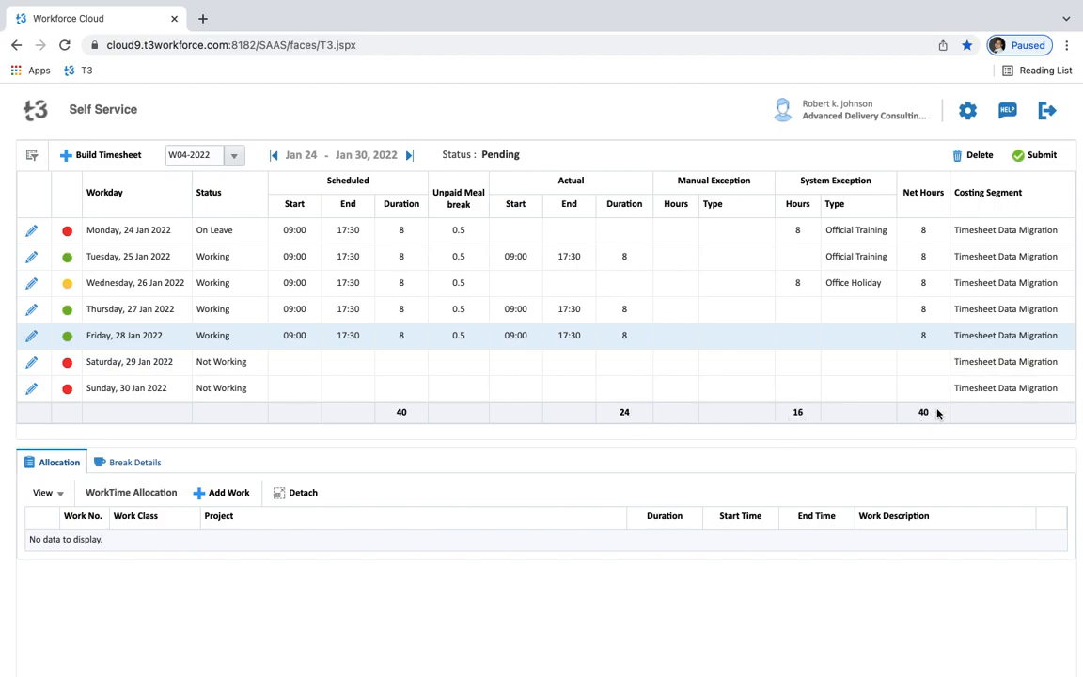
scroll(67, 467, "down", 2)
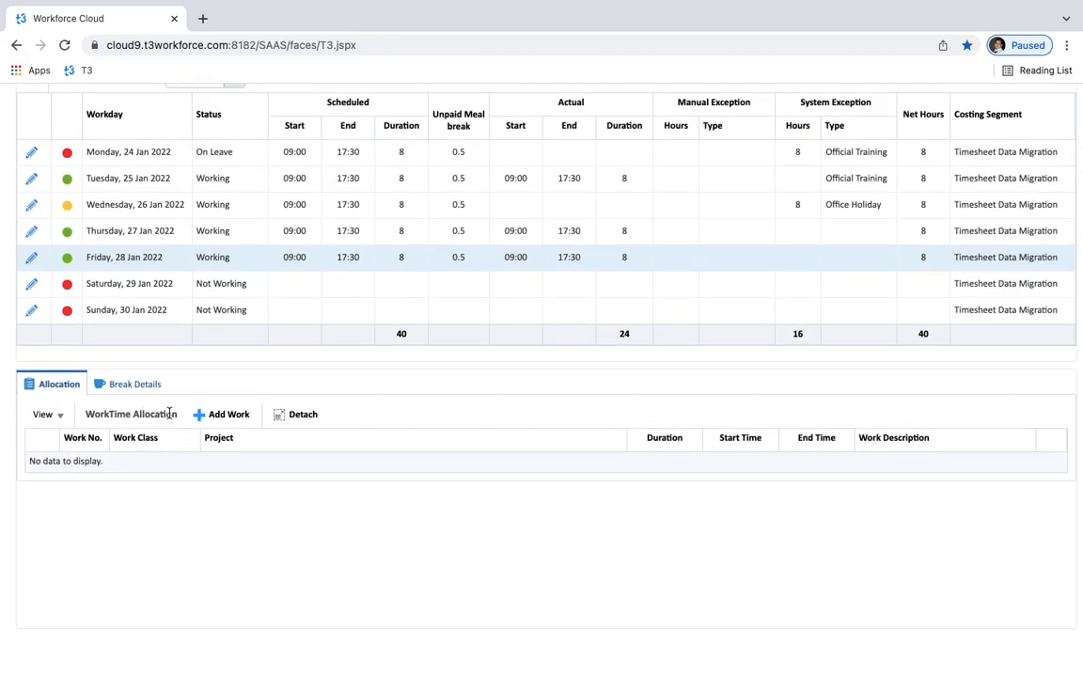
left_click(207, 414)
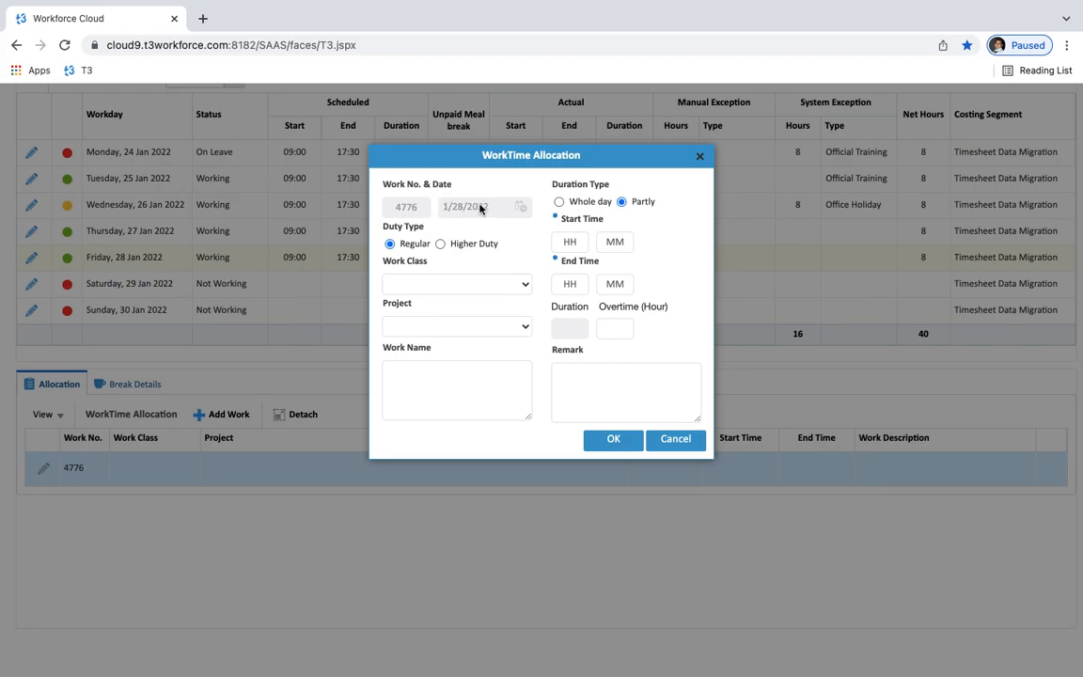
left_click(441, 244)
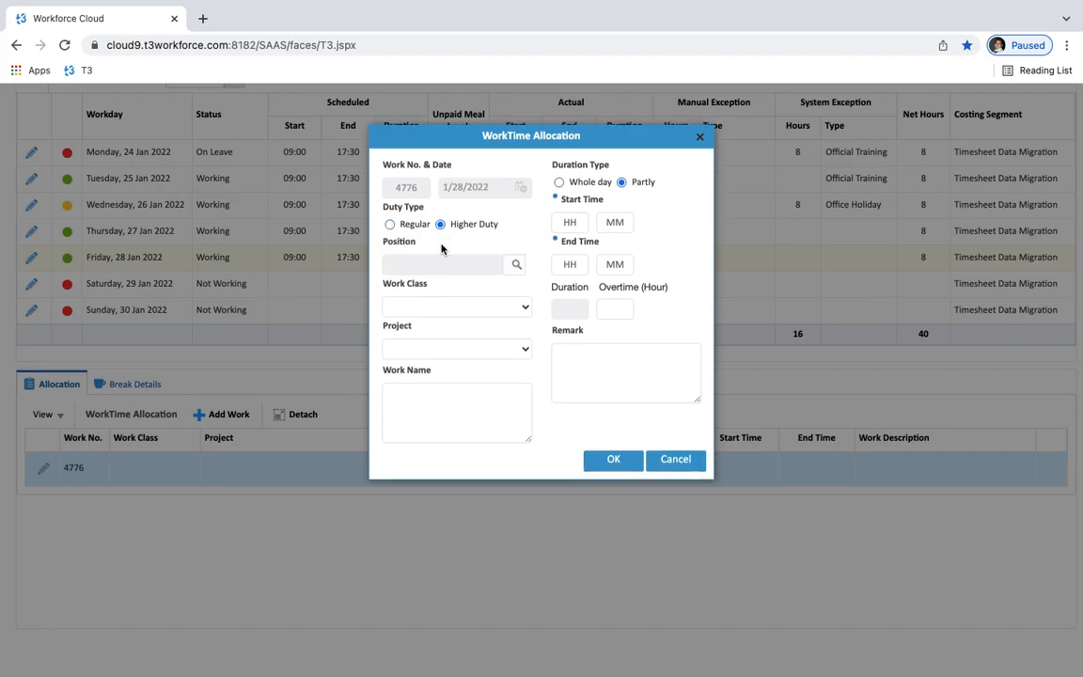
left_click(389, 224)
left_click(395, 283)
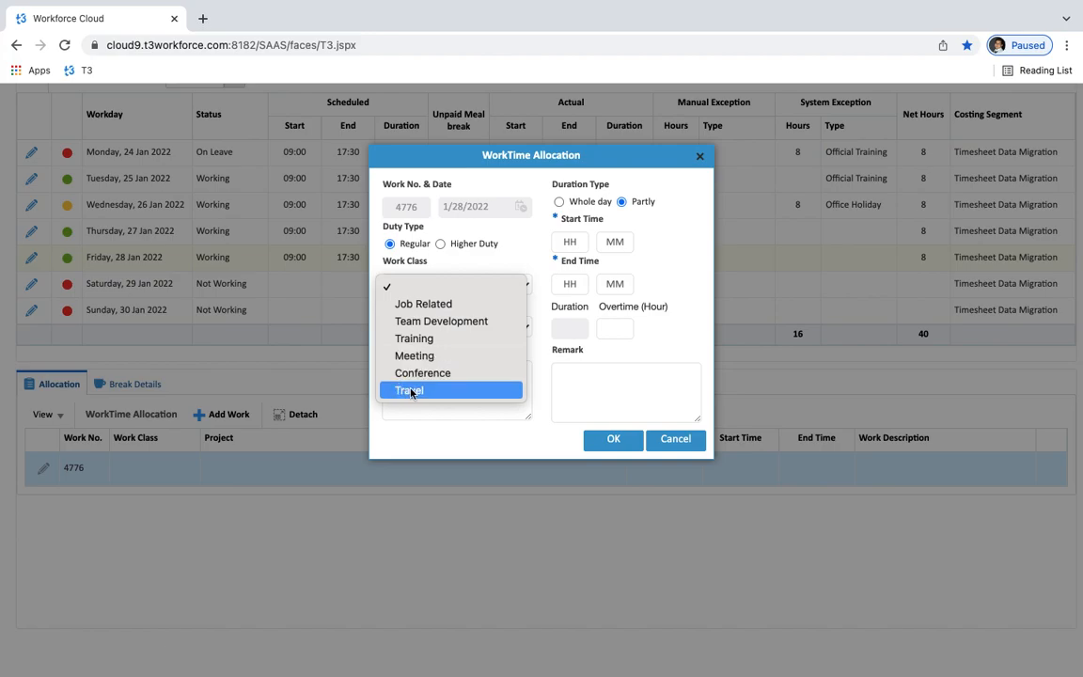
left_click(415, 302)
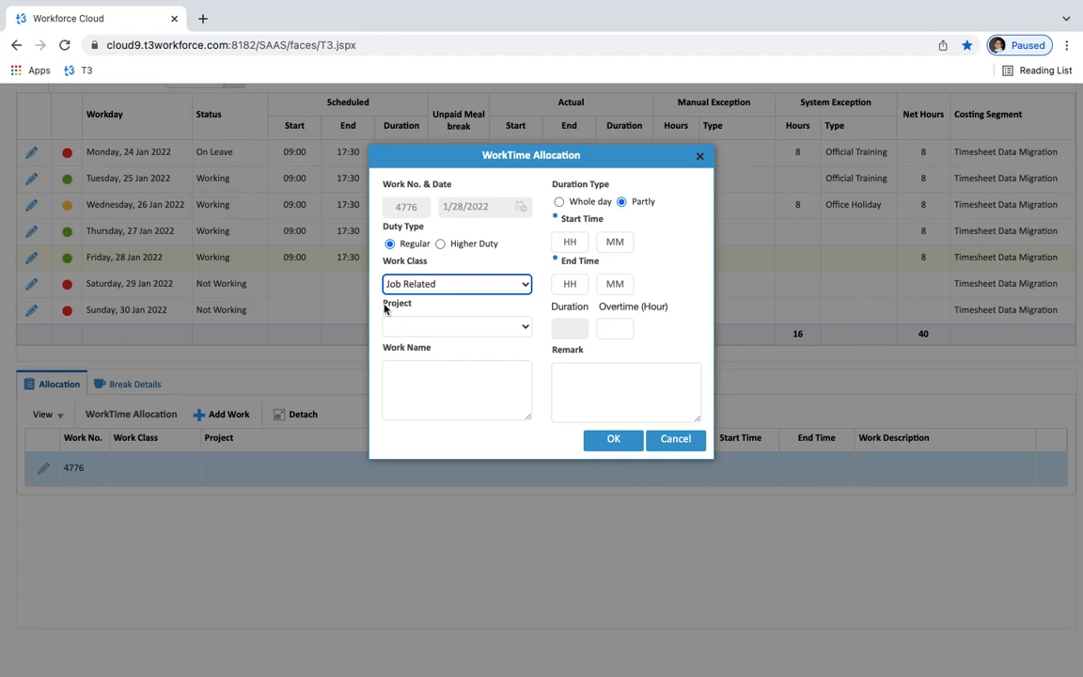
left_click(410, 326)
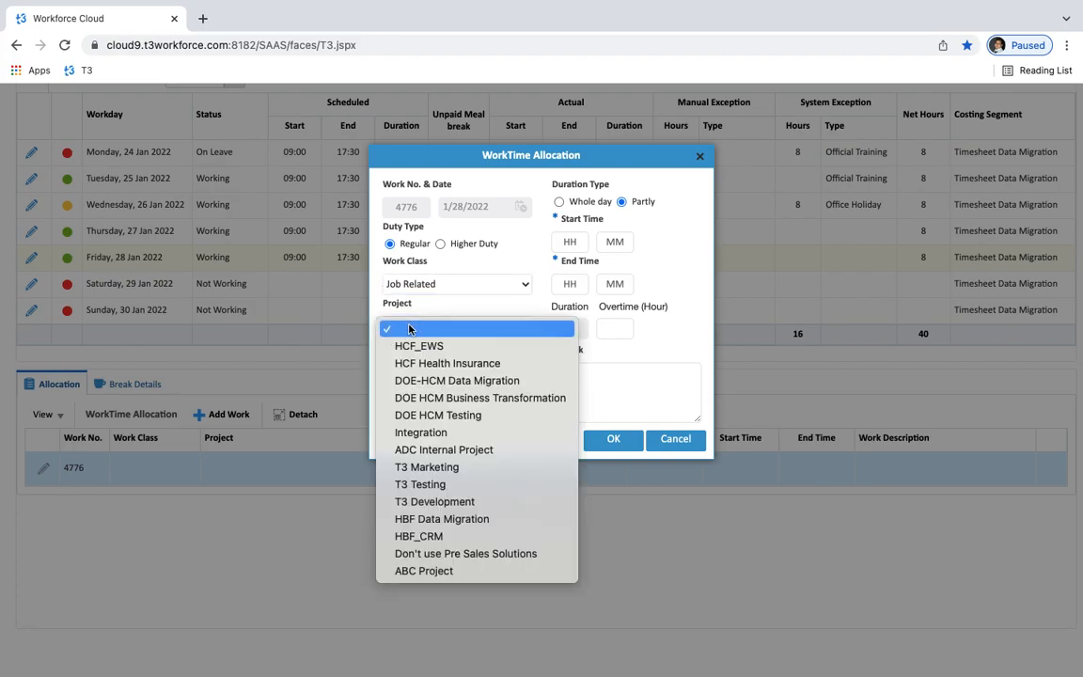
left_click(405, 449)
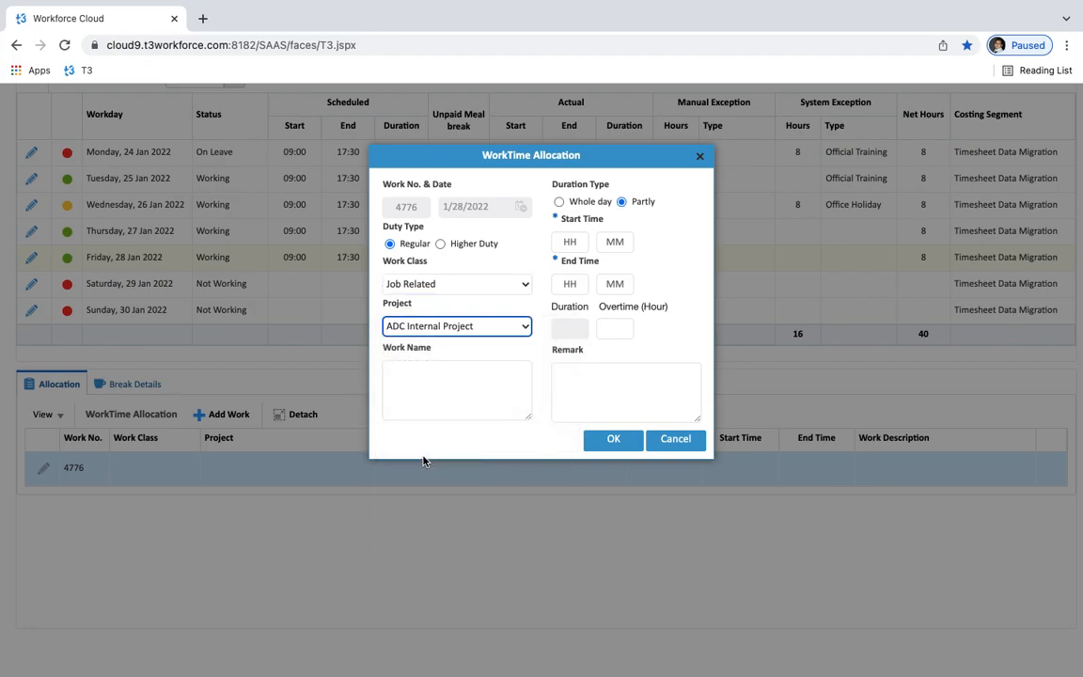
left_click(427, 356)
left_click(417, 380)
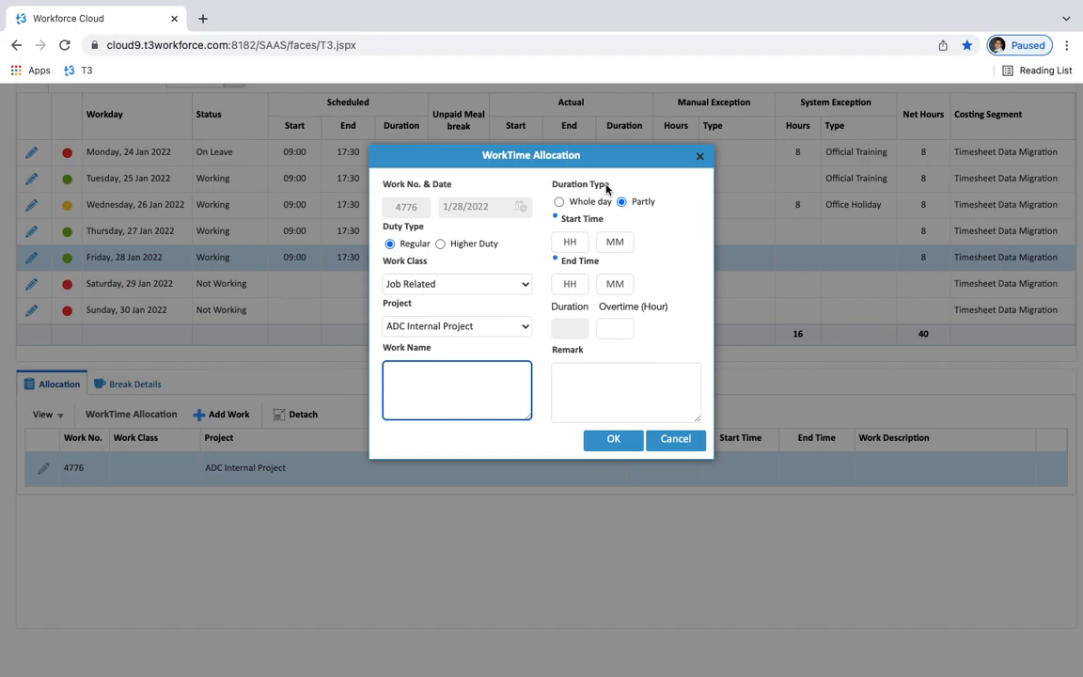
Step: Set the work allocation's duration type to Partly, from 09:00 to 12:00, and save it without a remark
left_click(559, 201)
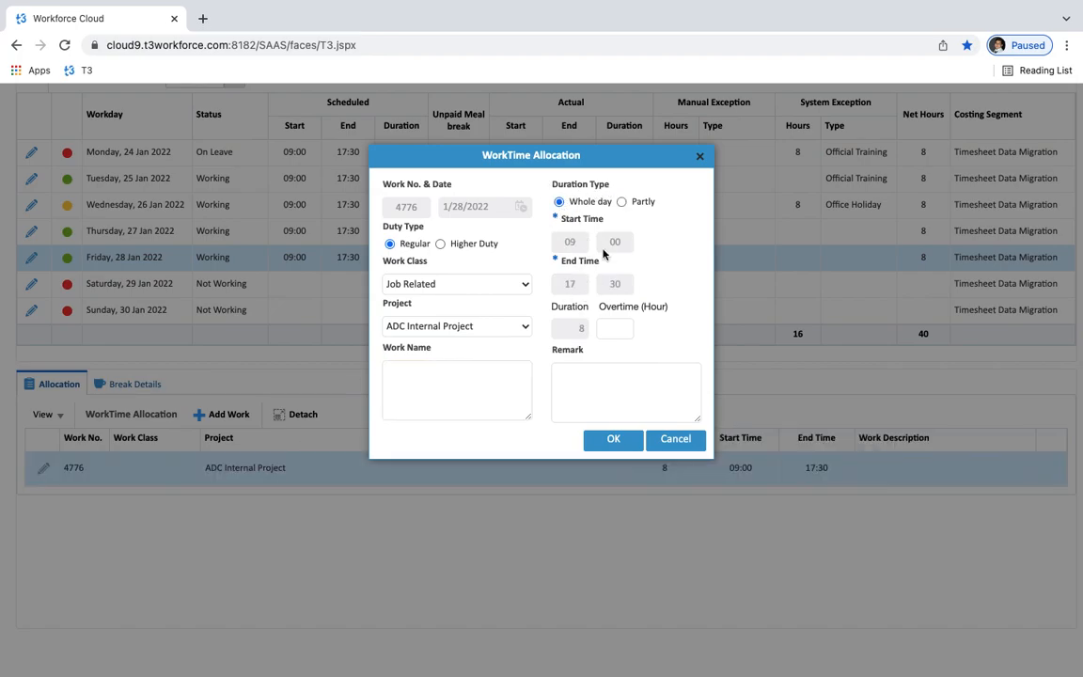
left_click(621, 202)
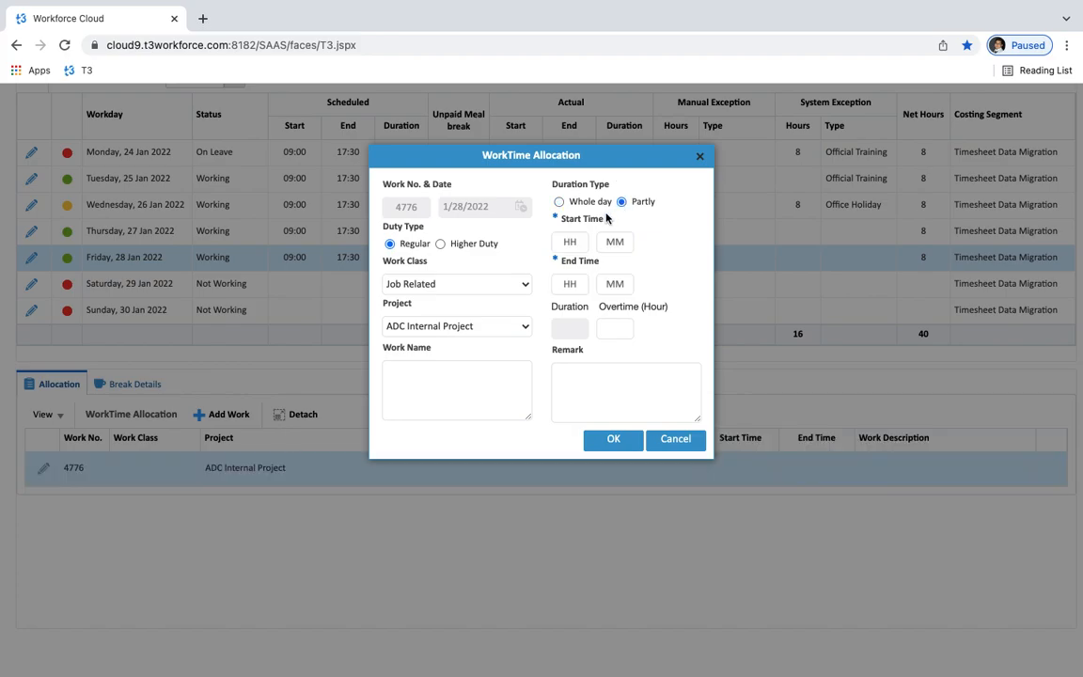
left_click(569, 242)
left_click(578, 273)
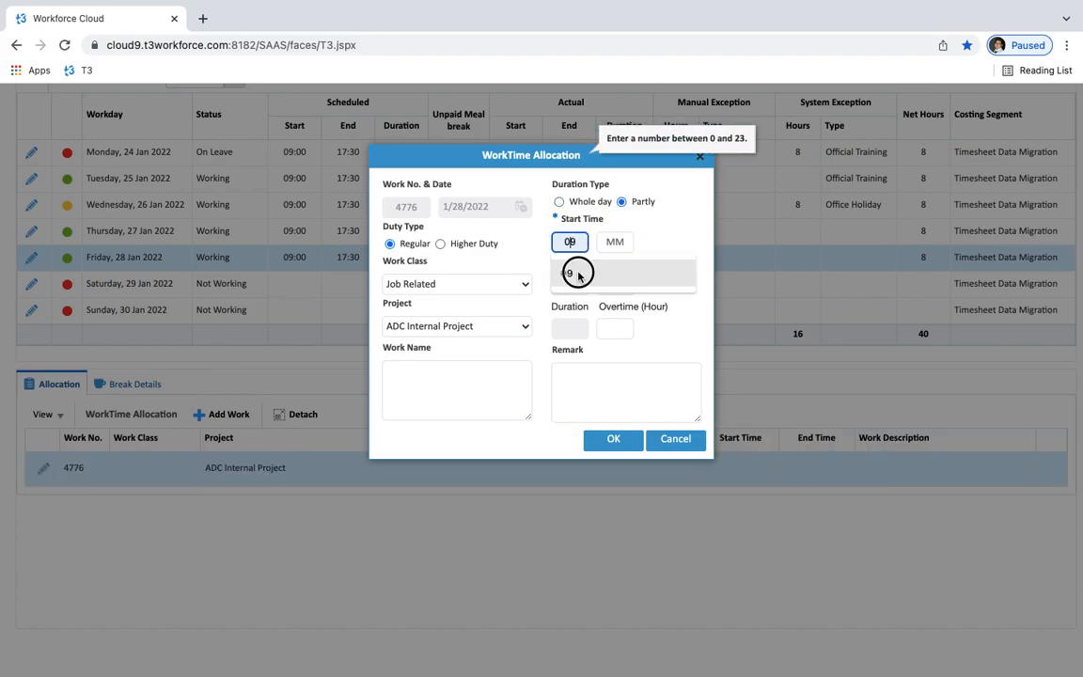
left_click(613, 241)
left_click(611, 271)
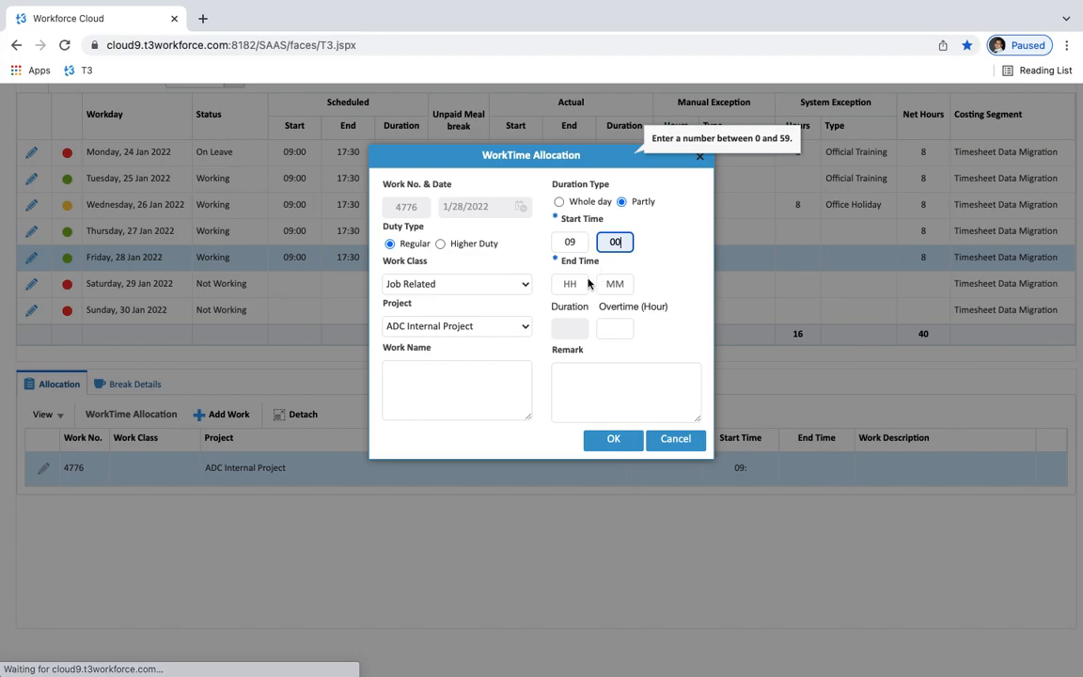
left_click(572, 284)
type("12")
left_click(608, 285)
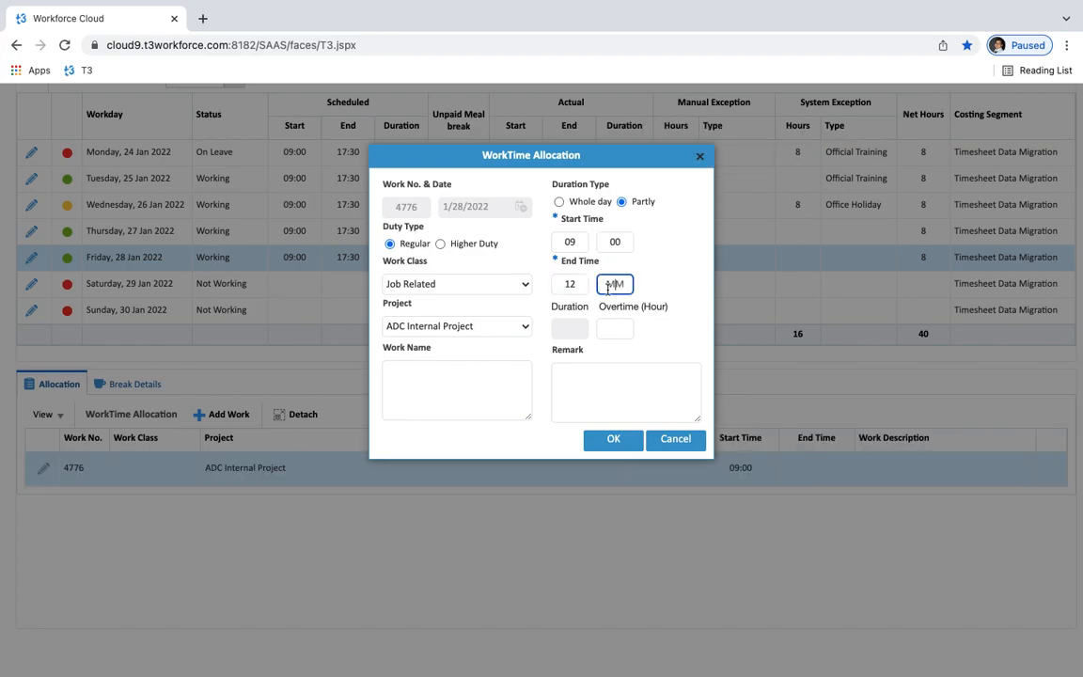
type("00")
left_click(666, 299)
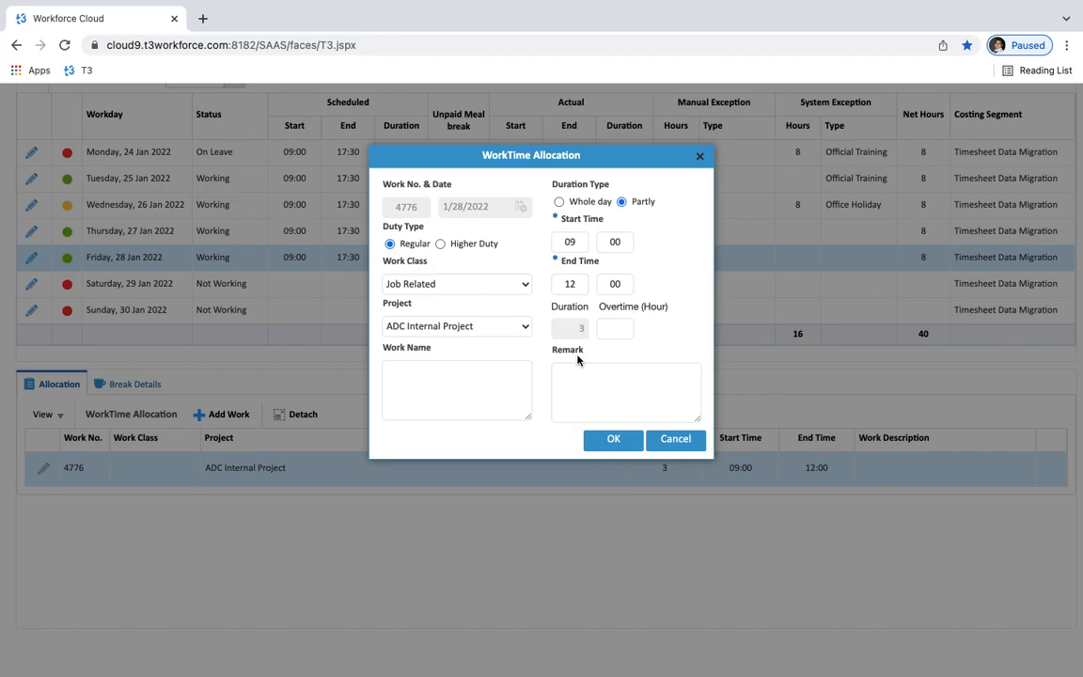
left_click(600, 370)
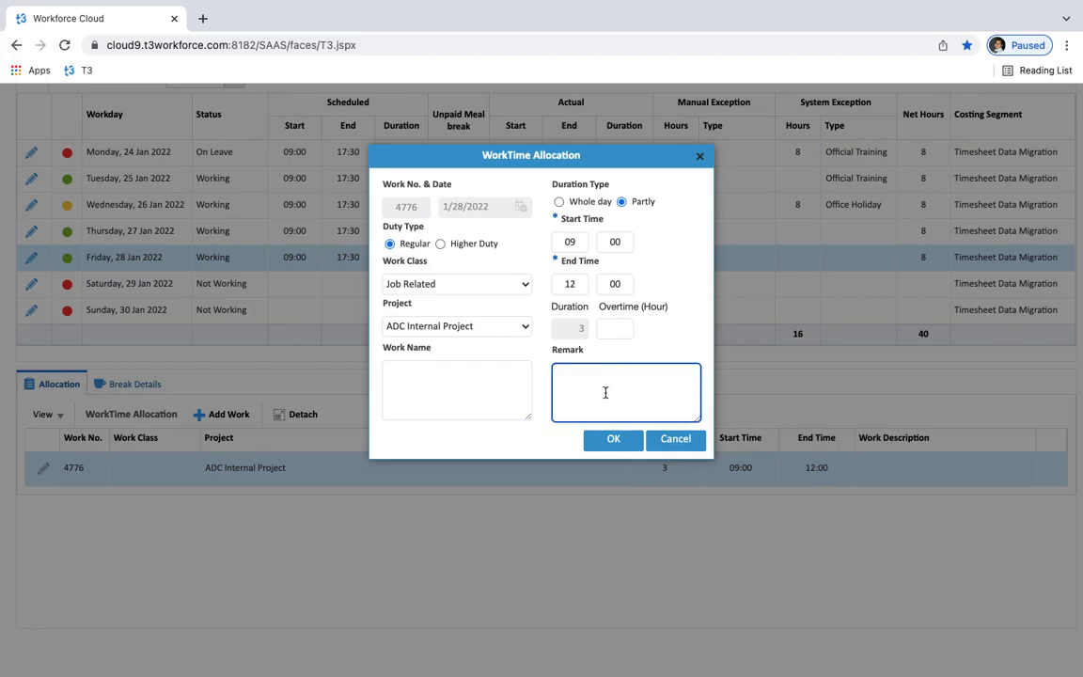
left_click(613, 440)
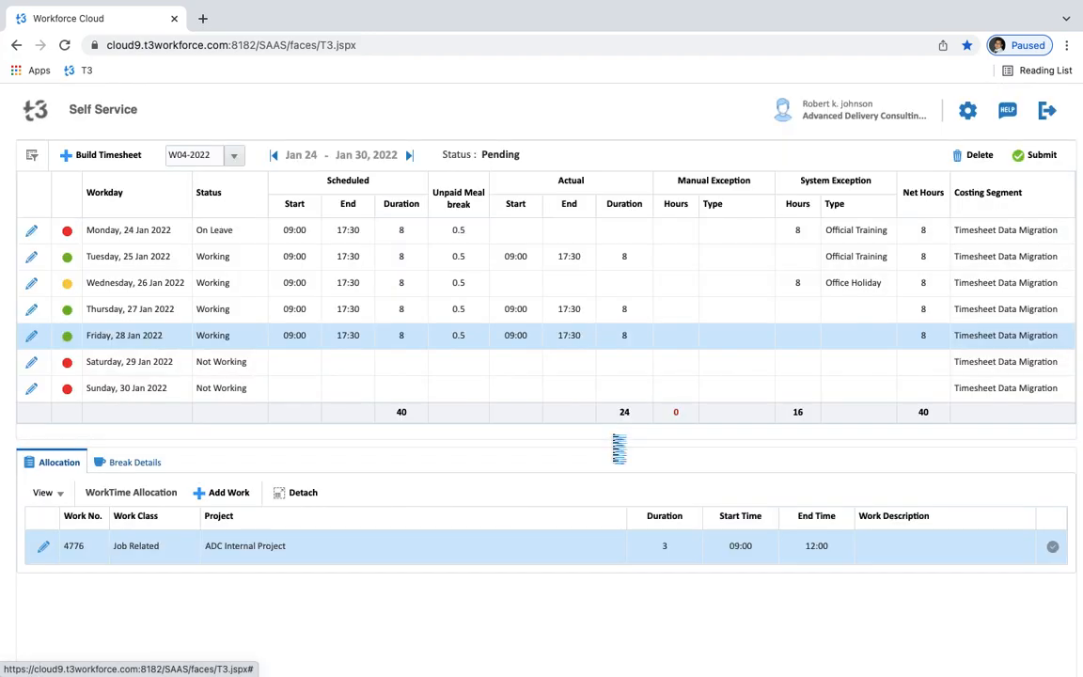
Step: Review the break details for Friday, 28 Jan 2022, and submit the W04-2022 timesheet
scroll(611, 440, "down", 1)
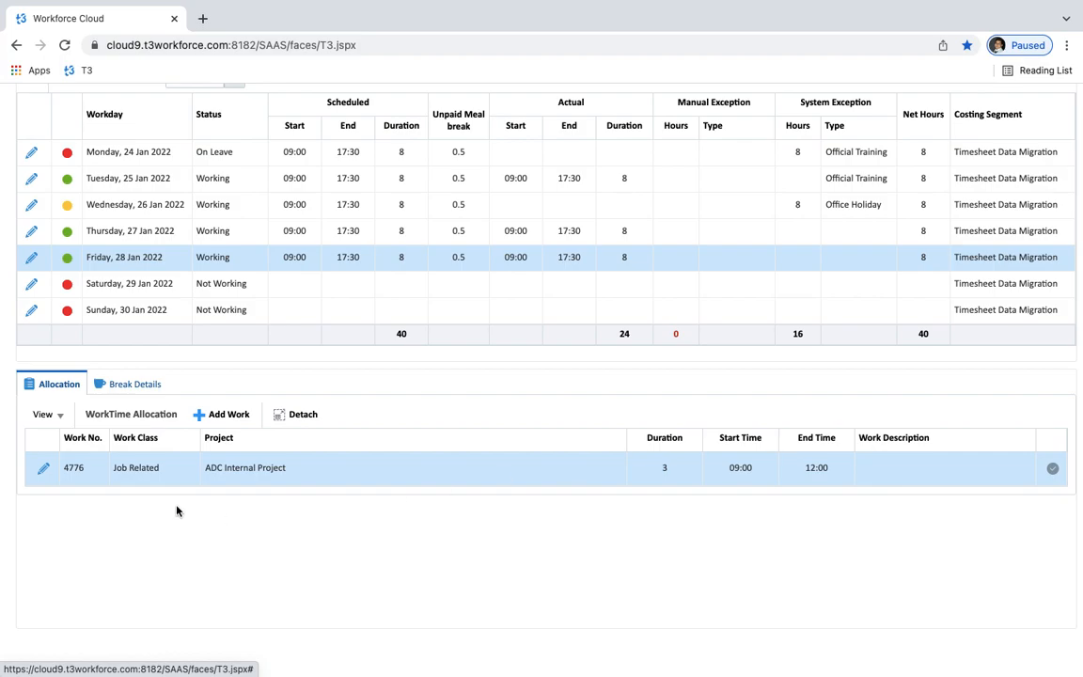
left_click(121, 385)
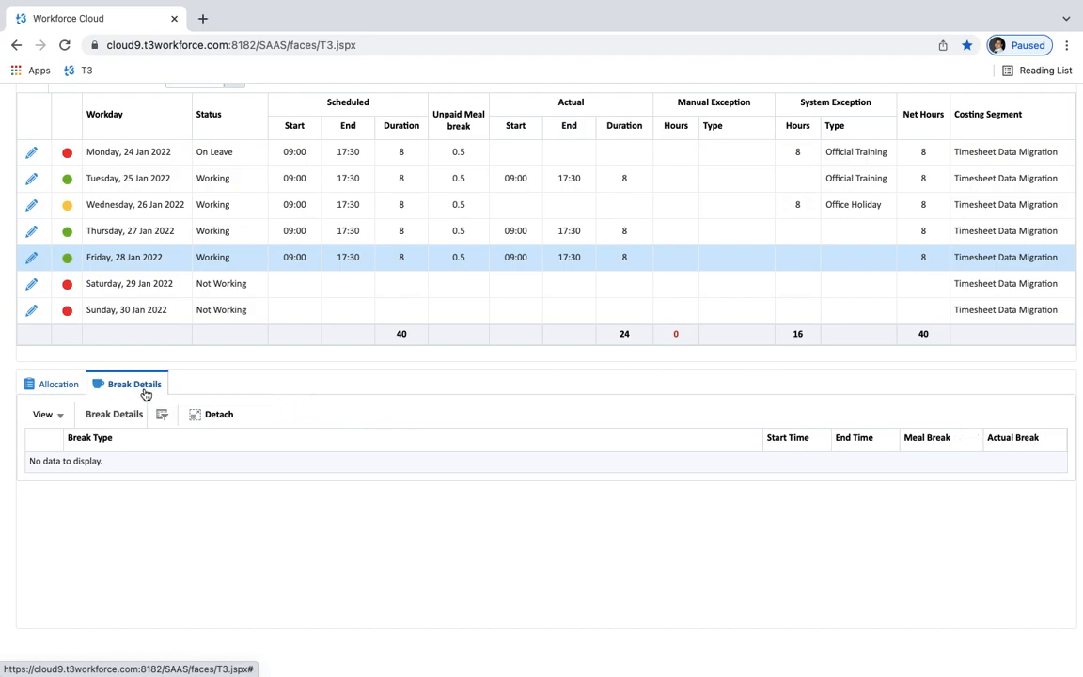
scroll(146, 395, "up", 2)
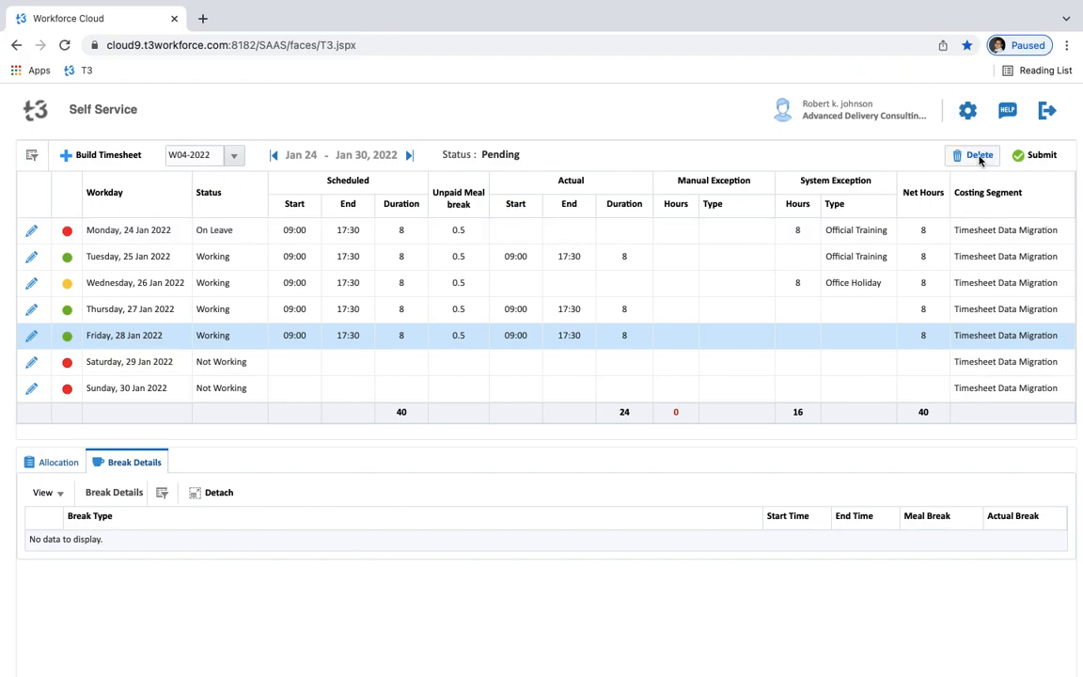
left_click(1039, 160)
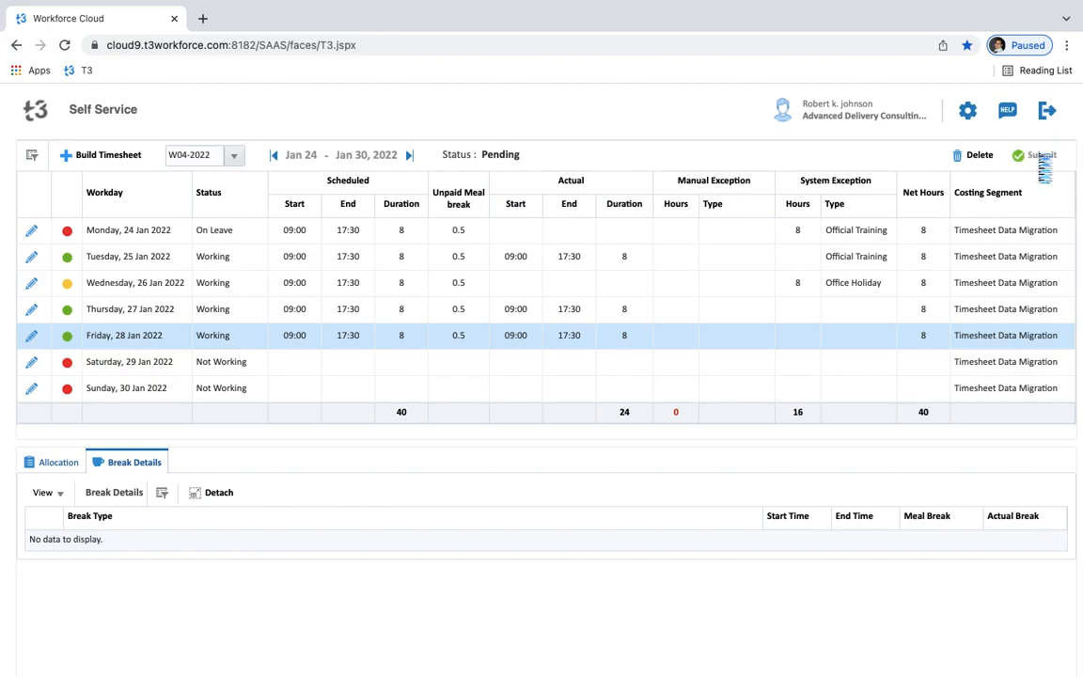